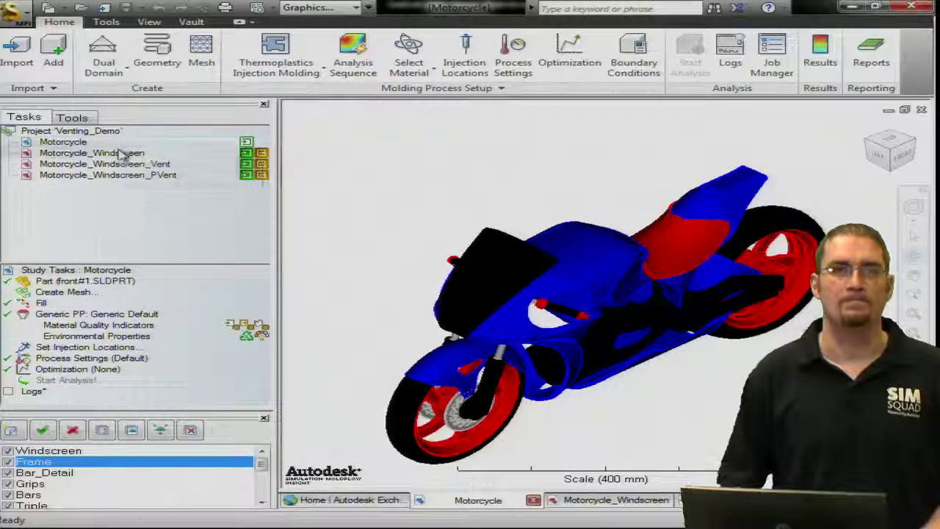
- Open the Motorcycle_Windscreen study from the project tree to show its meshed windscreen
mouse_move(121, 156)
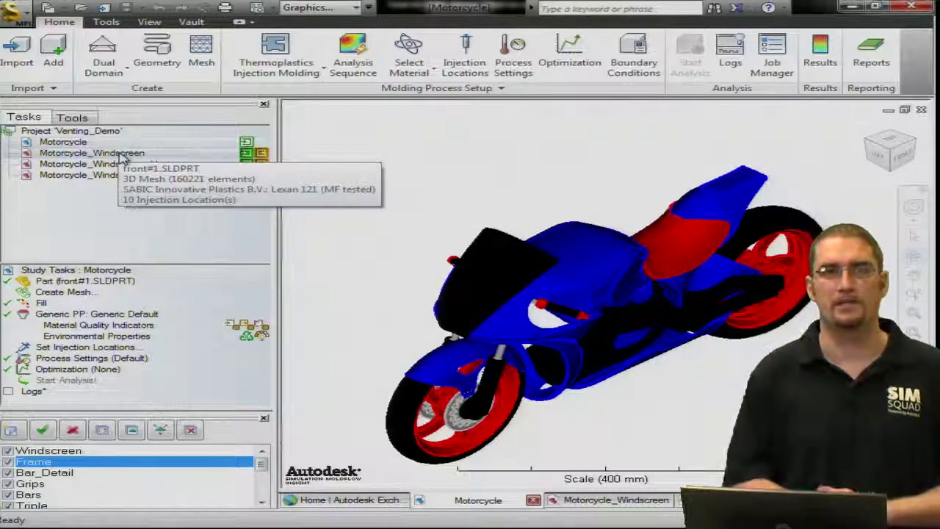
double_click(121, 155)
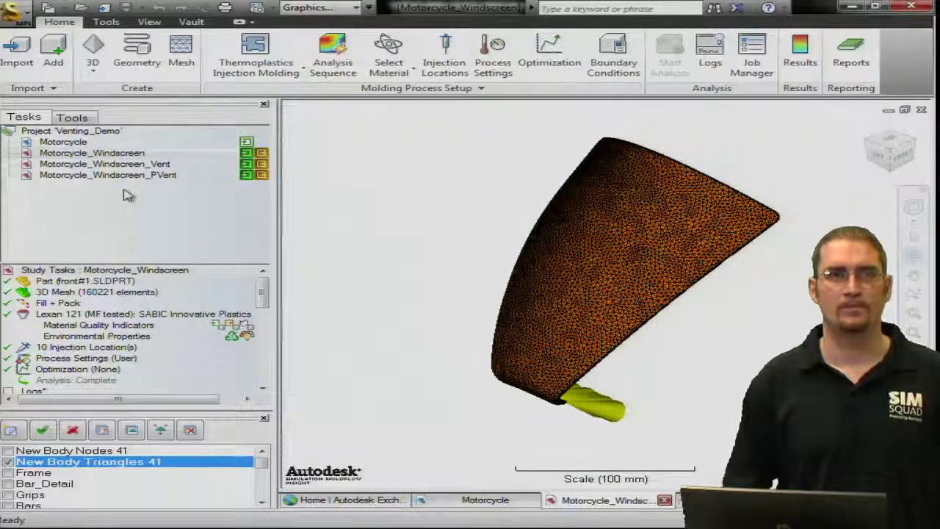
- Briefly view the Motorcycle_Windscreen_Vent study, then switch back to Motorcycle_Windscreen
double_click(134, 166)
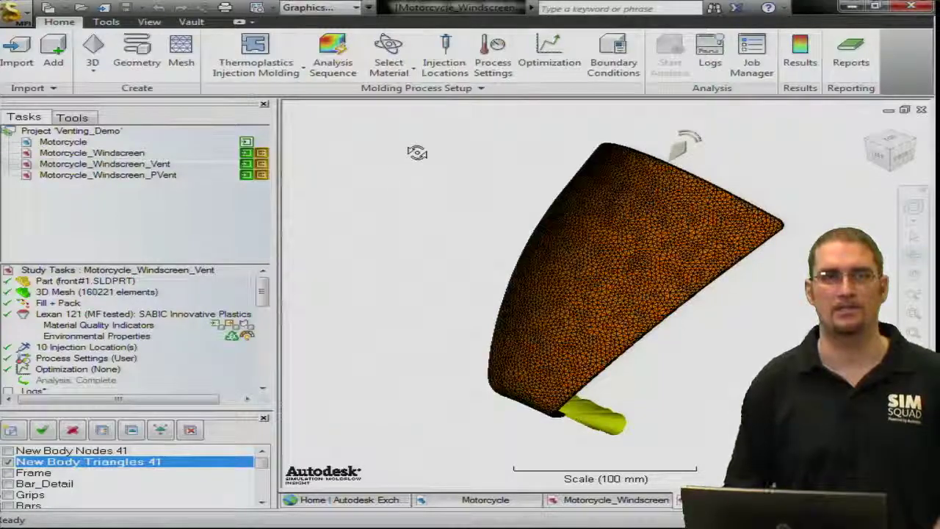
double_click(114, 153)
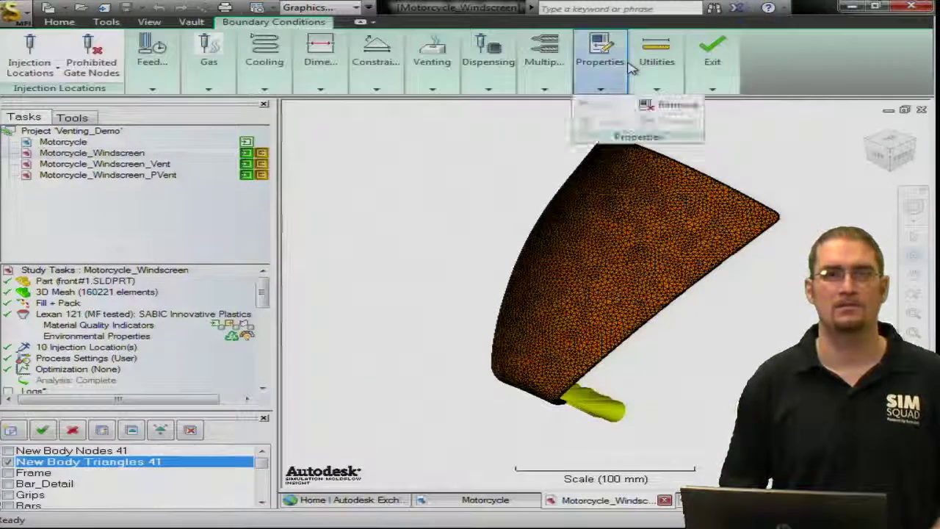
- Start placing Venting Locations, delete the existing results, and rotate the windscreen toward its top edge
left_click(433, 73)
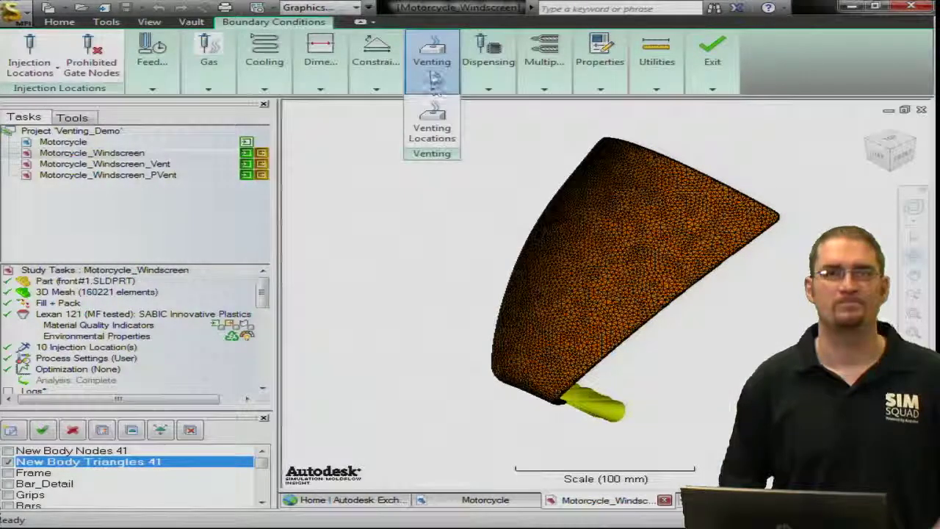
left_click(431, 121)
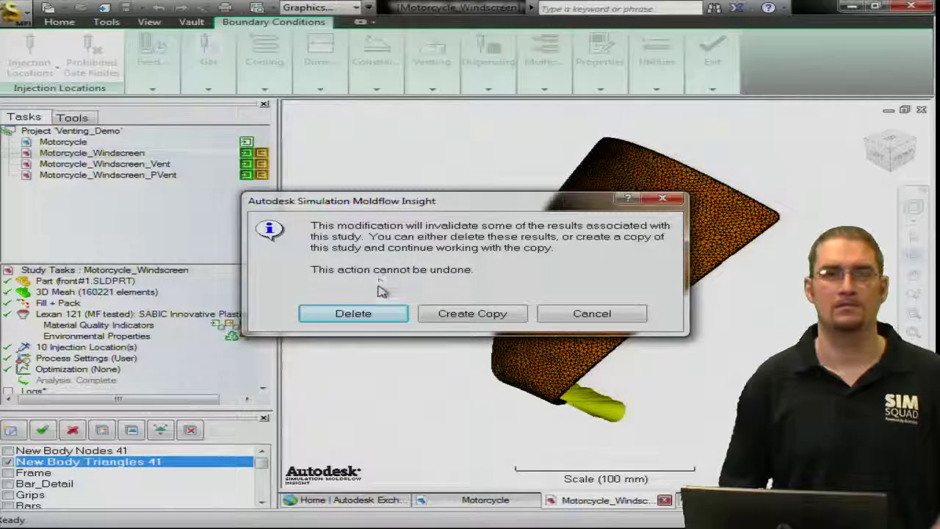
left_click(353, 313)
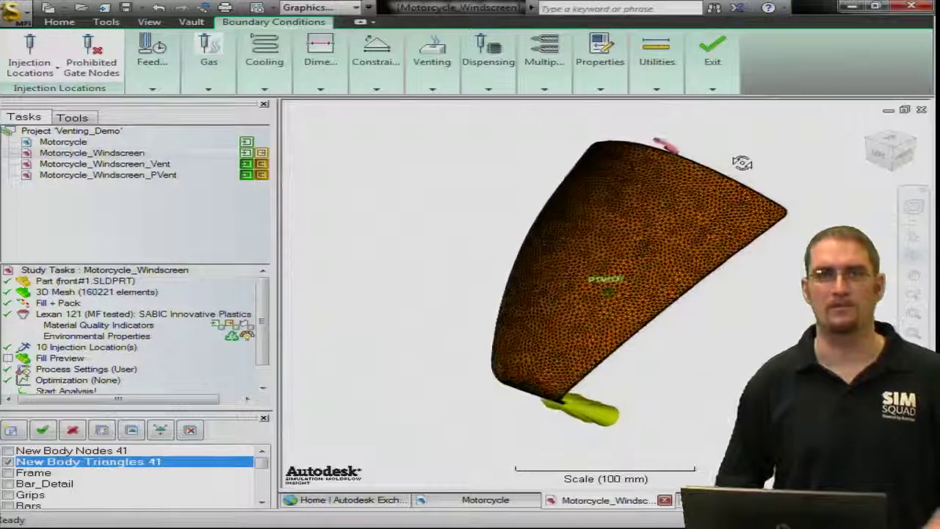
middle_click_drag(745, 162, 772, 156)
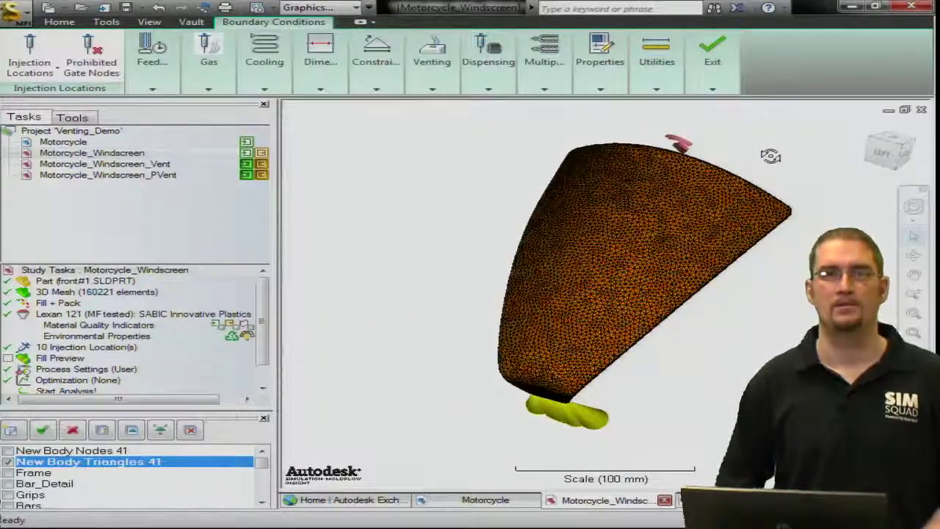
right_click(671, 139)
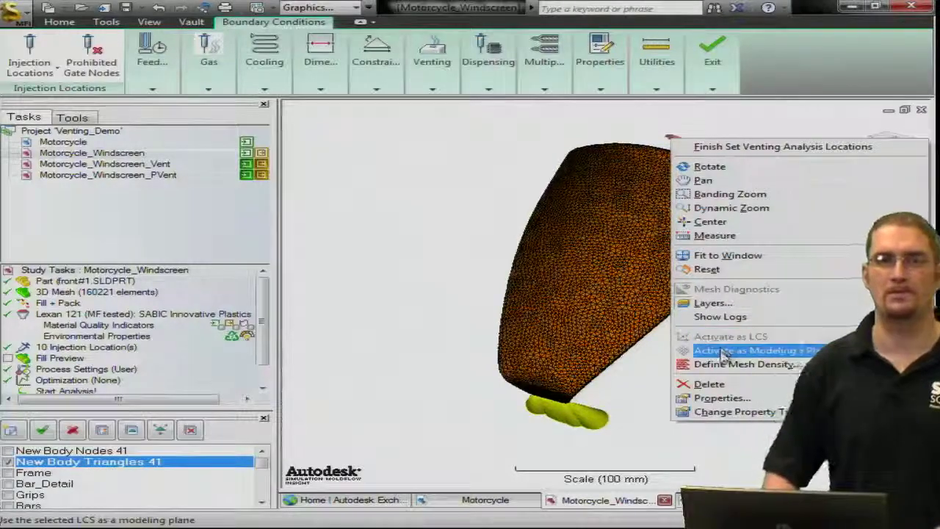
left_click(723, 398)
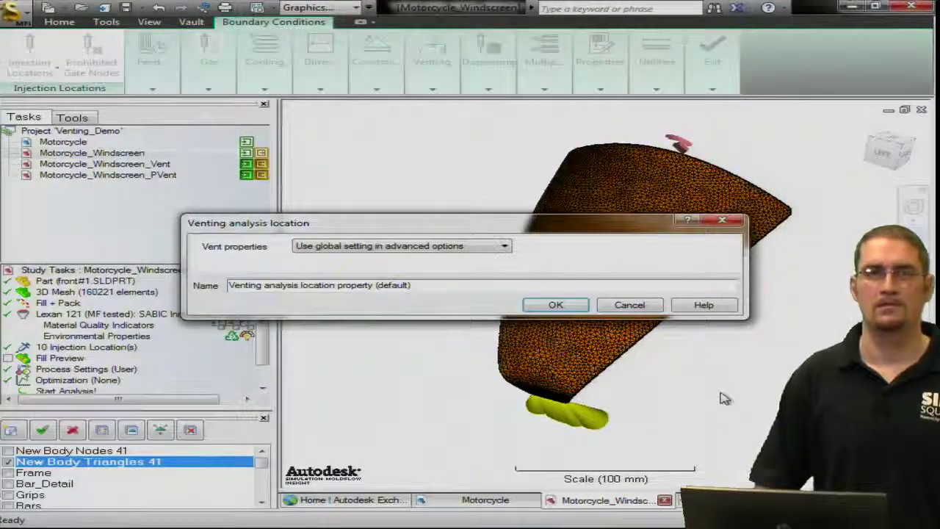
left_click(504, 247)
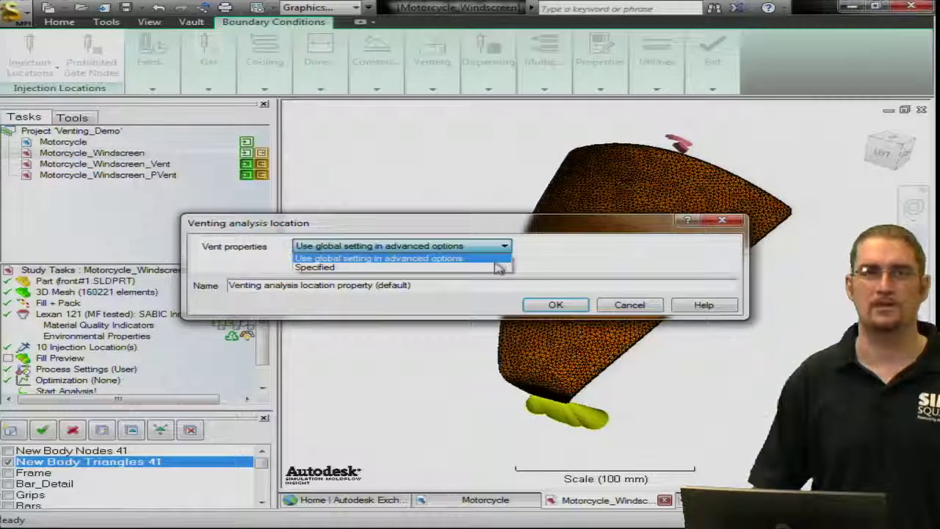
left_click(498, 267)
left_click(562, 248)
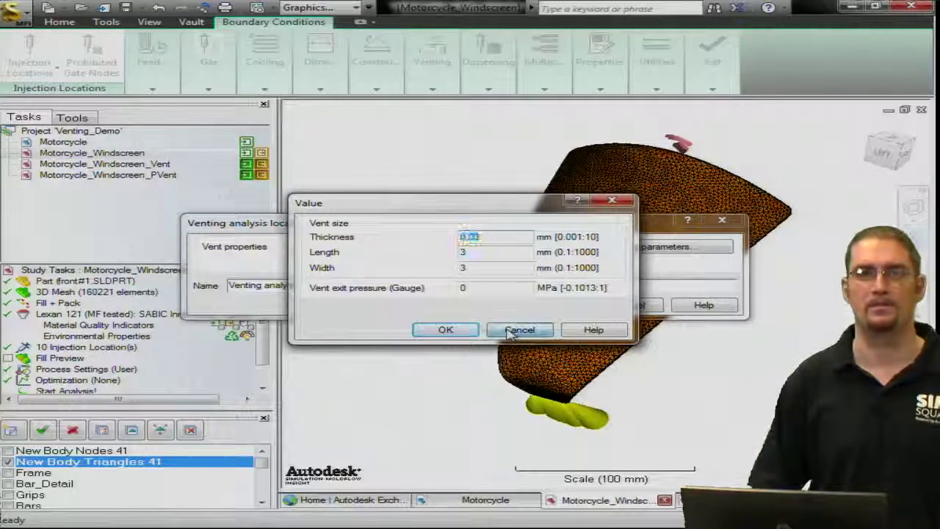
left_click(512, 332)
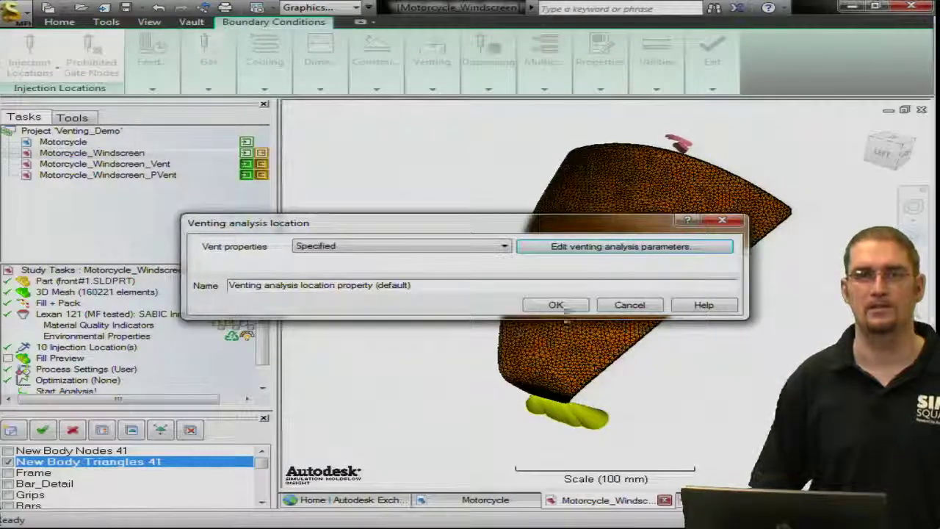
left_click(629, 306)
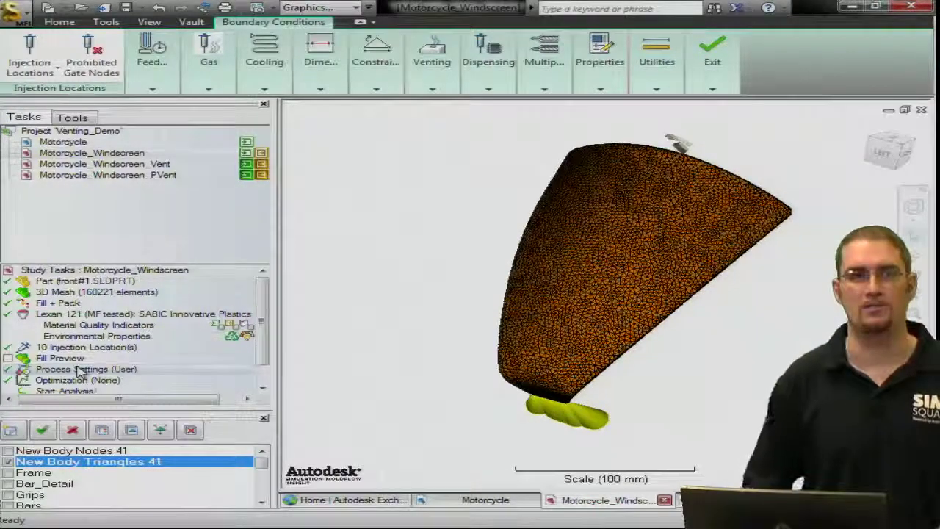
- In the Fill+Pack solver parameters, enable Perform venting analysis with location grouping left Off
double_click(79, 369)
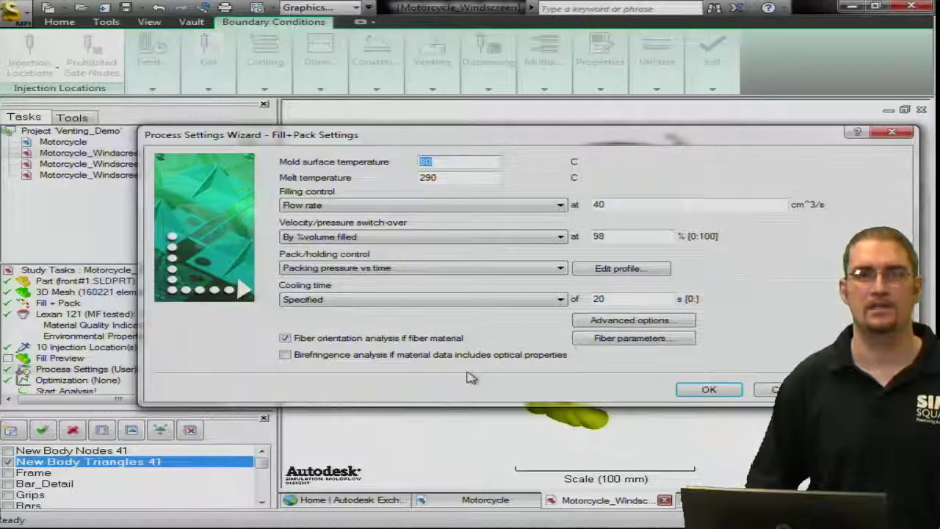
left_click(656, 320)
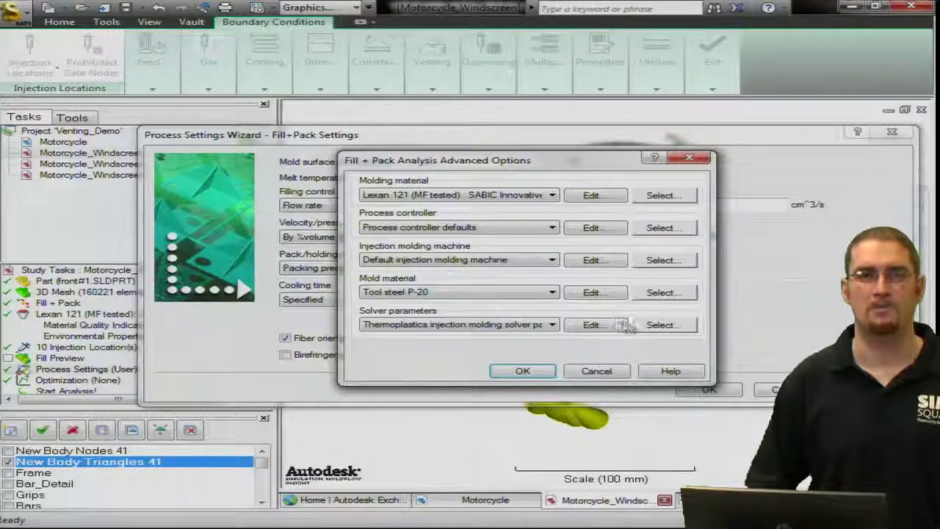
left_click(591, 325)
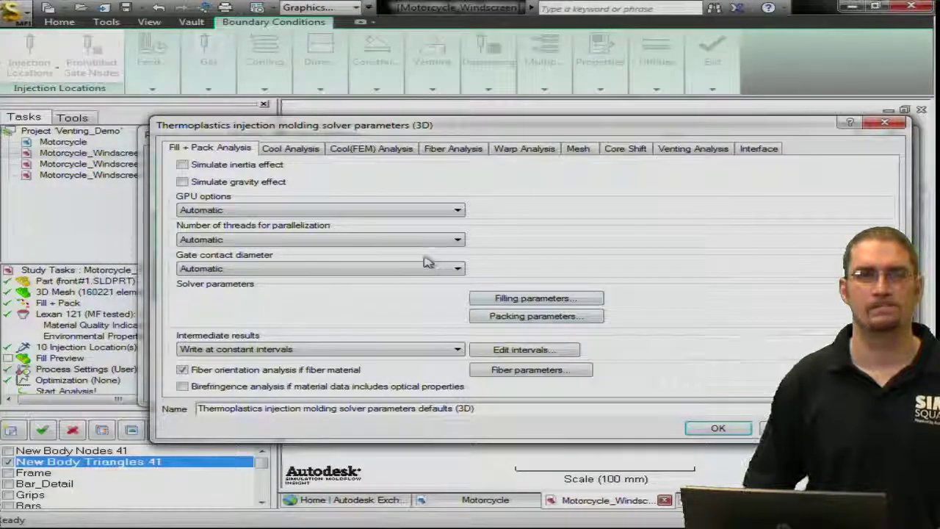
left_click(705, 150)
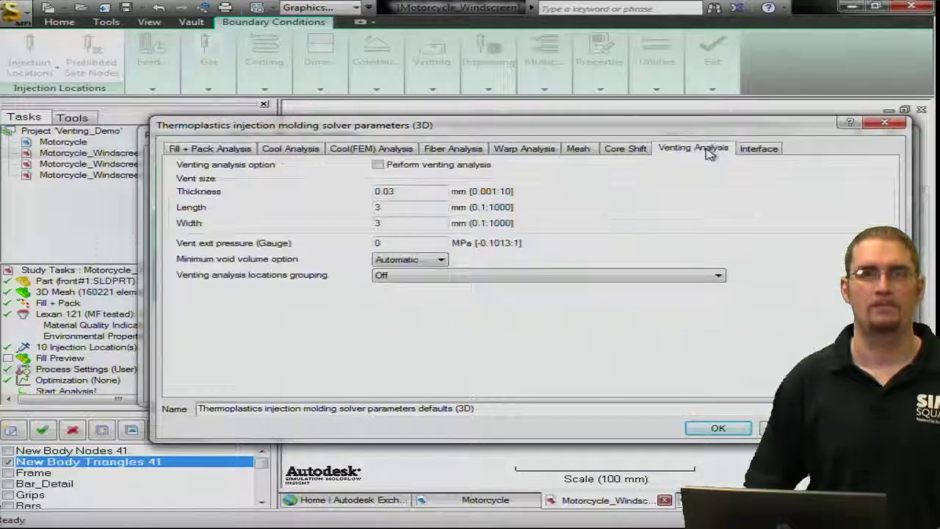
left_click(387, 166)
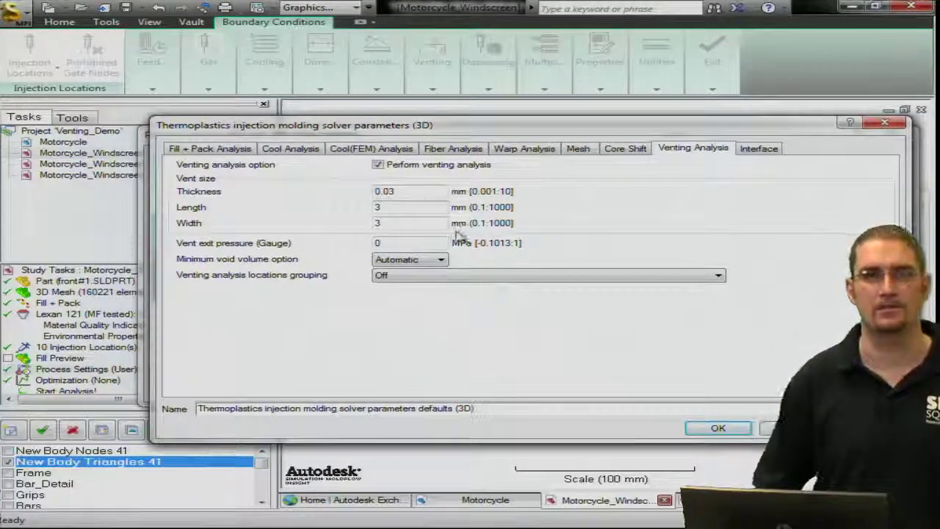
left_click(465, 280)
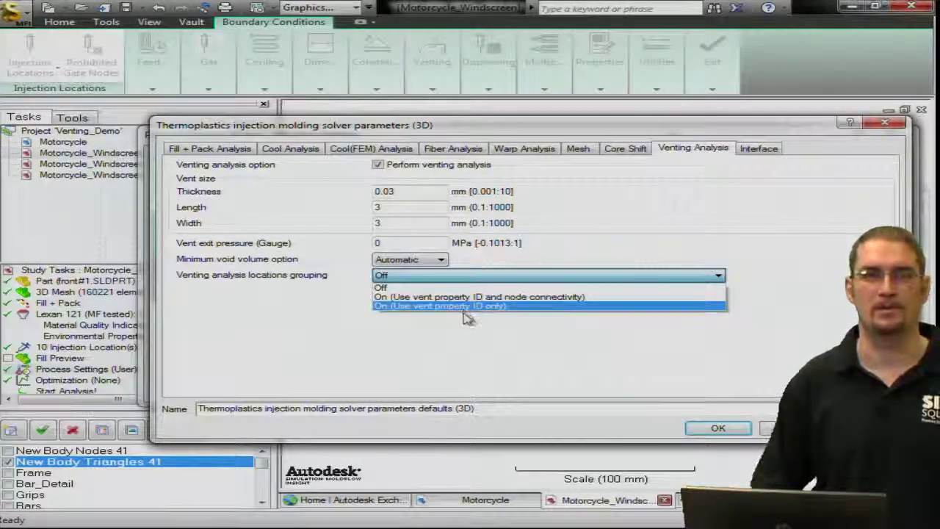
left_click(498, 345)
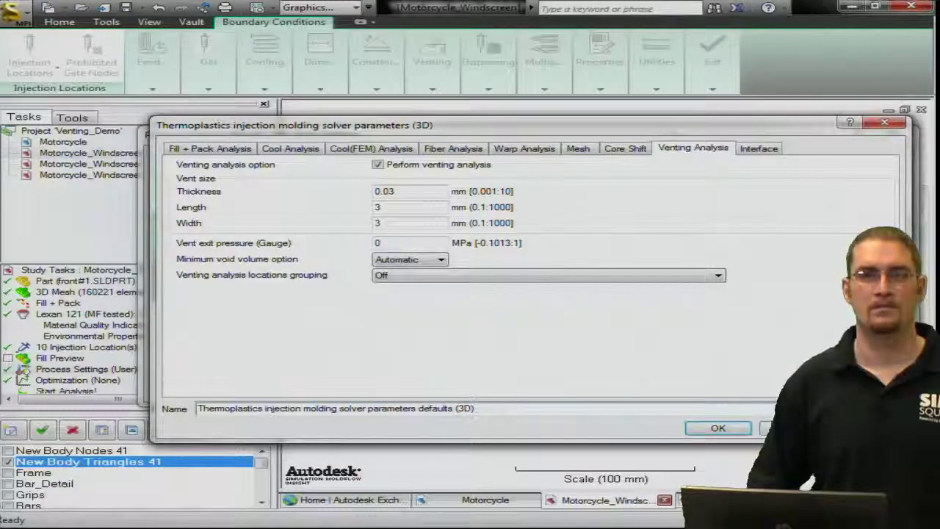
- Close the solver parameters, advanced options and process settings wizard dialogs
left_click(718, 428)
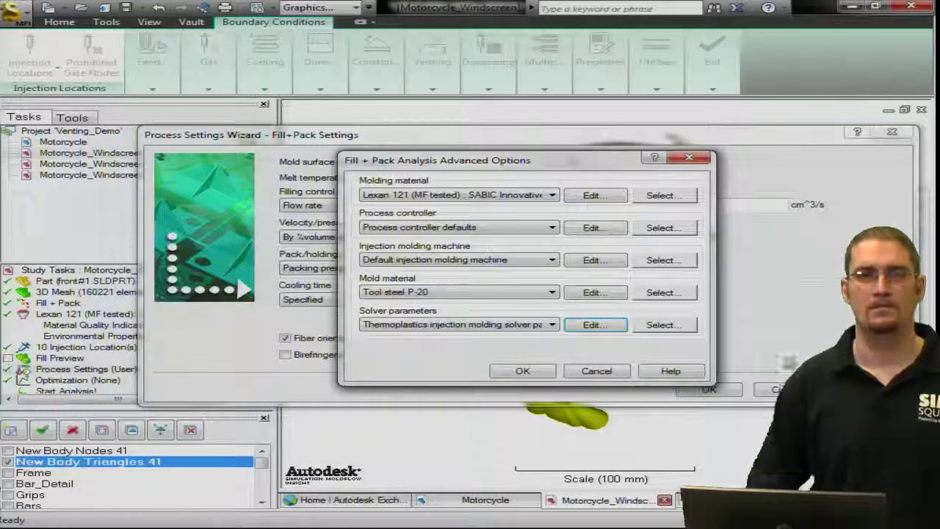
left_click(596, 371)
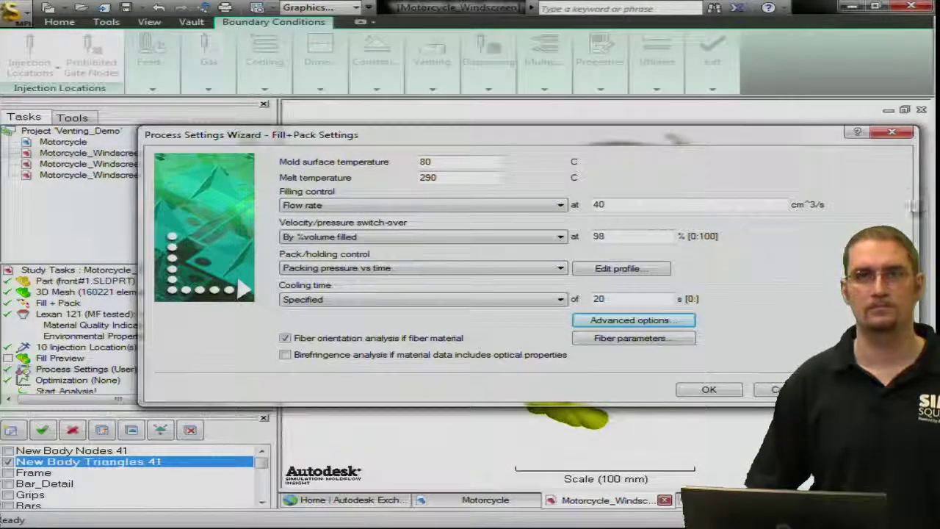
left_click(897, 134)
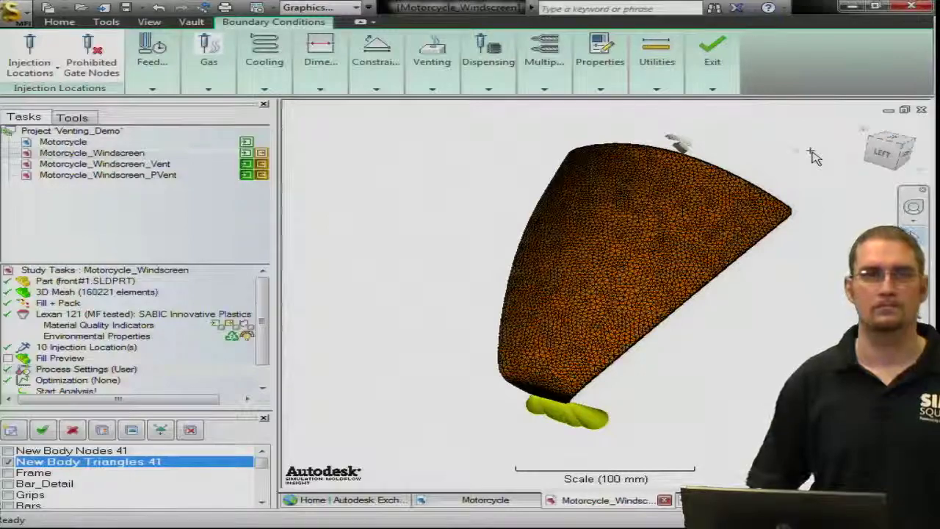
- Open Motorcycle_Windscreen_PVent via the Vent study and rotate the windscreen to reveal its top-edge vents
double_click(145, 163)
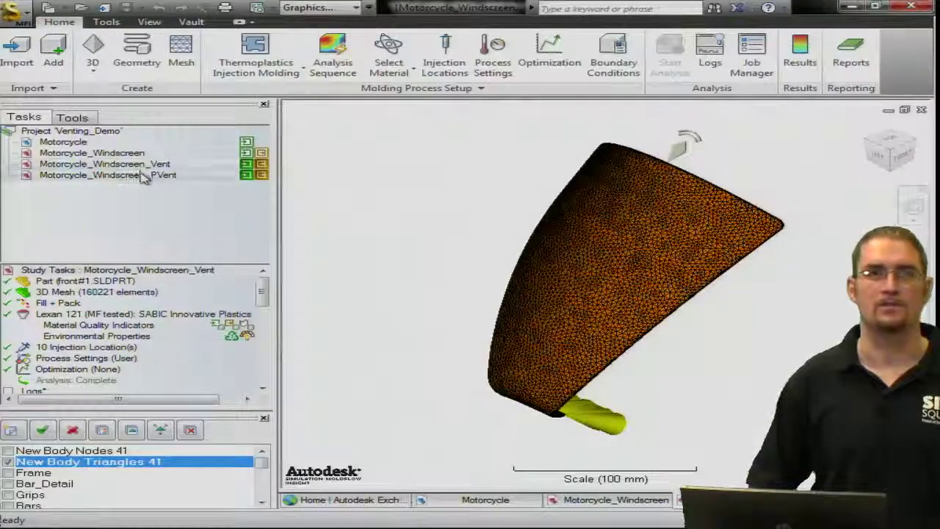
double_click(145, 175)
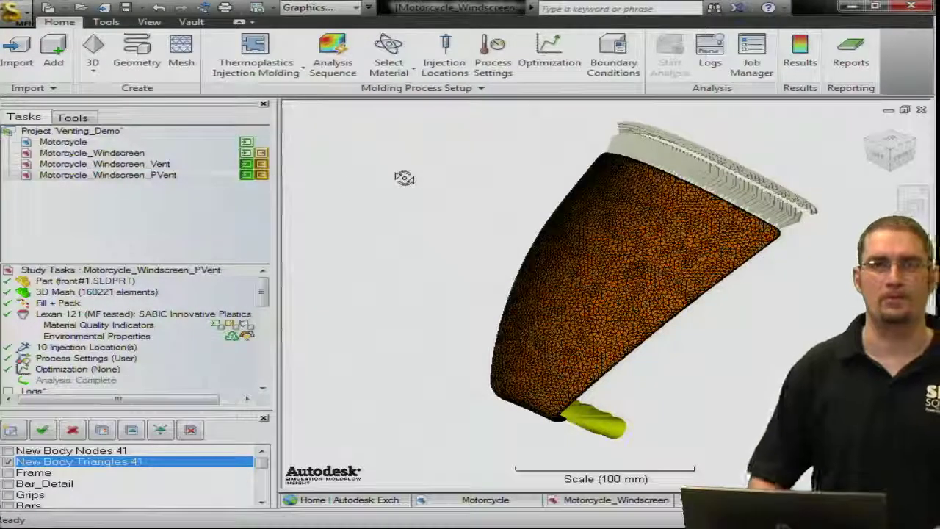
mouse_move(618, 209)
left_mouse_down()
mouse_move(522, 223)
mouse_move(511, 234)
mouse_move(514, 193)
mouse_move(521, 252)
mouse_move(562, 263)
left_mouse_up()
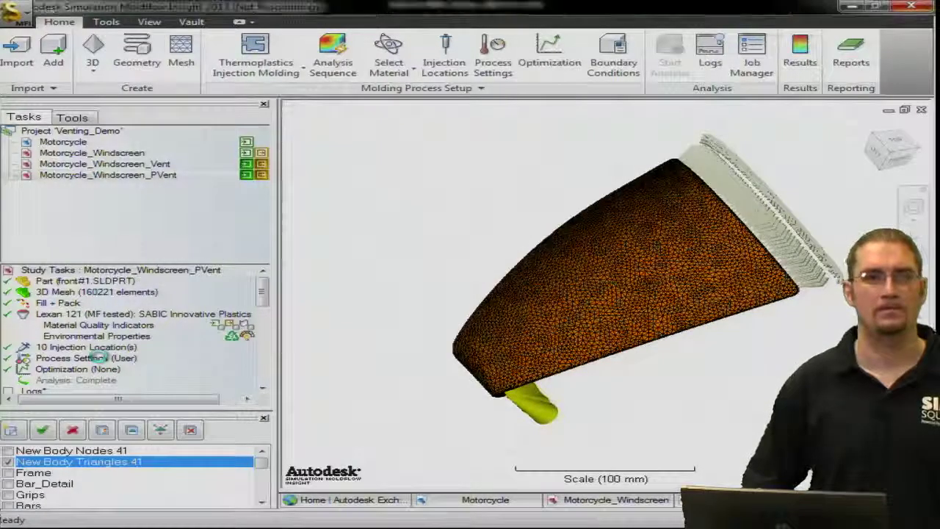
left_click(99, 358)
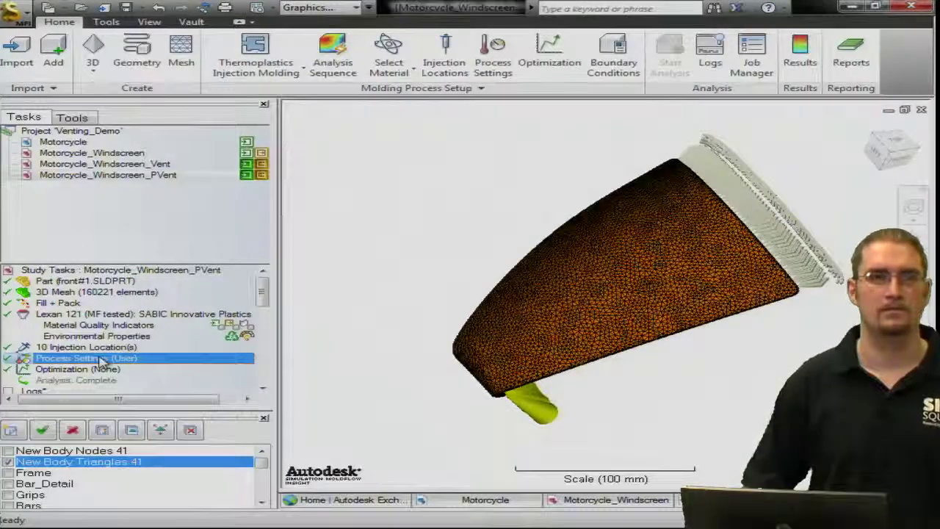
double_click(99, 358)
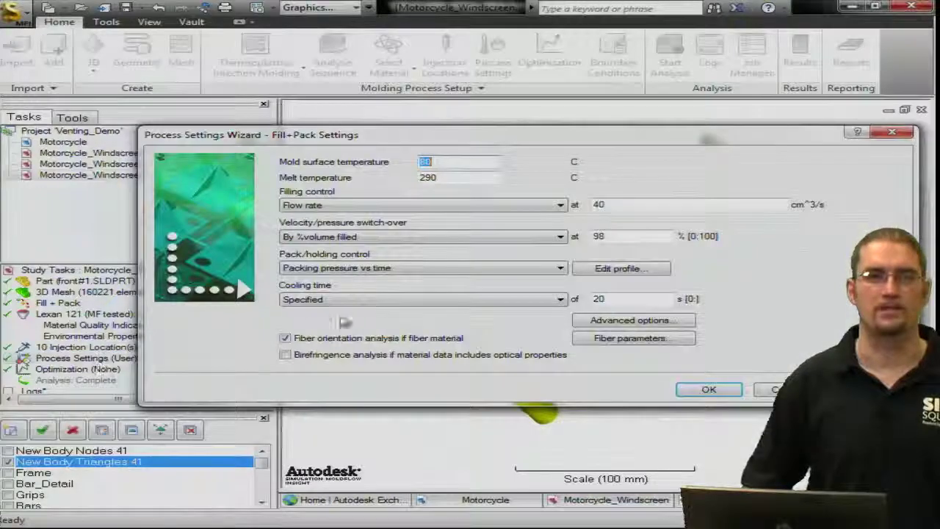
left_click(621, 320)
left_click(607, 325)
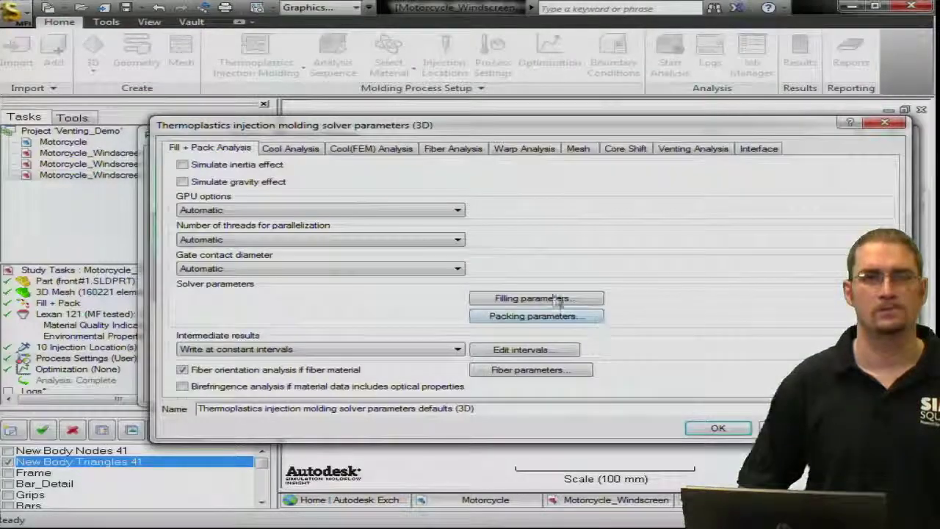
left_click(692, 148)
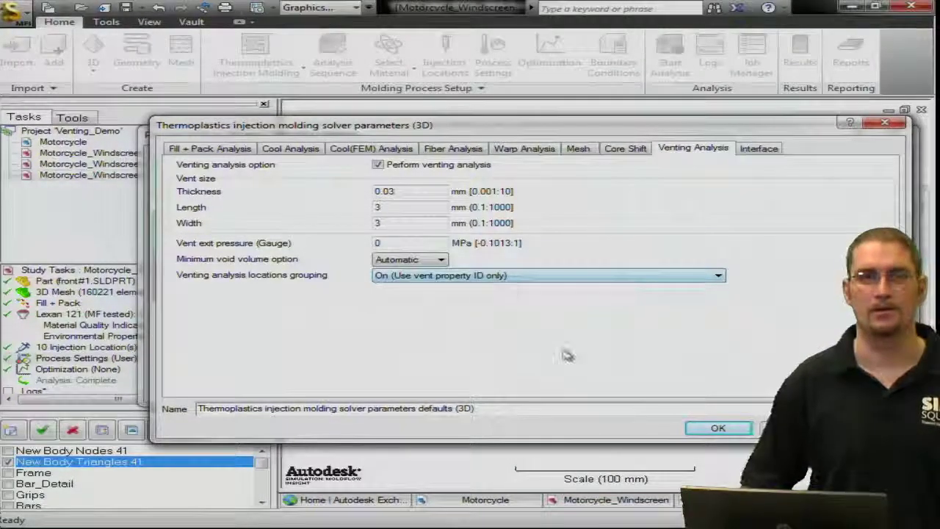
left_click(900, 124)
left_click(698, 157)
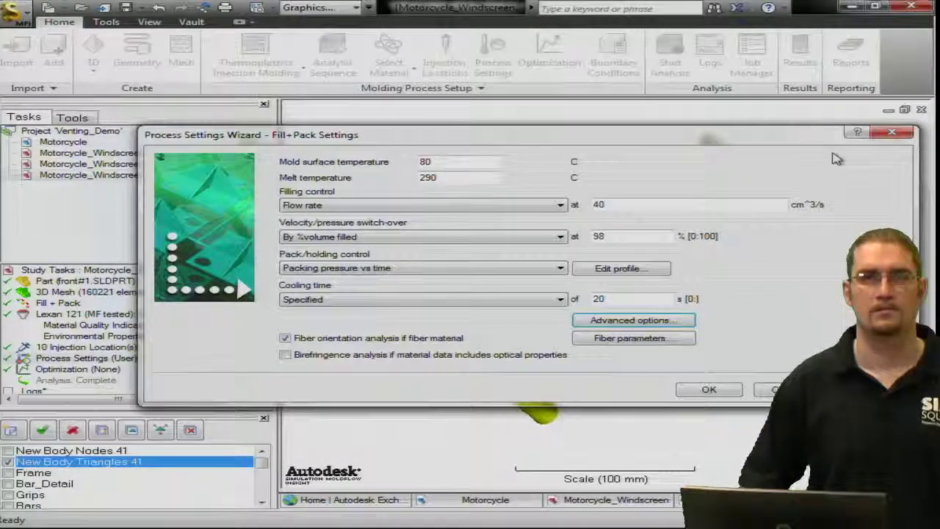
left_click(889, 133)
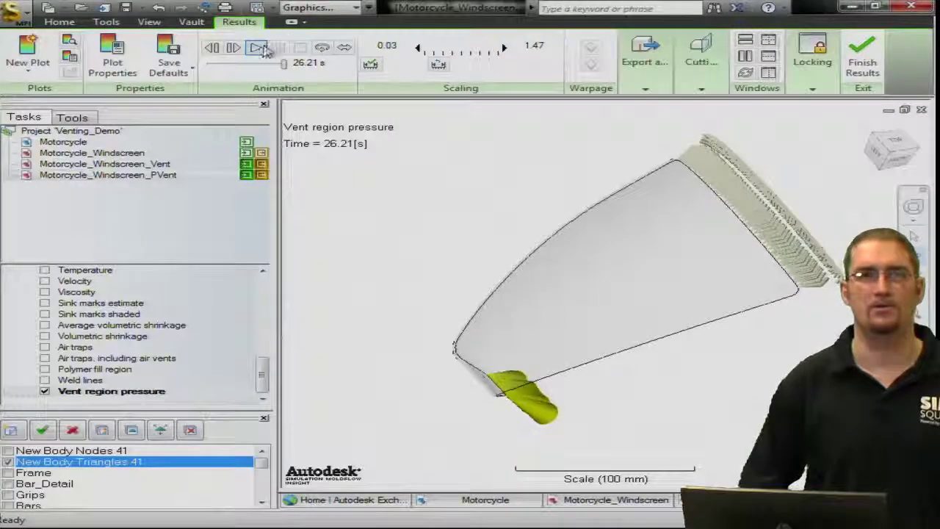
- Play the Vent region pressure animation and pause it at about 1.286 s
left_click(257, 48)
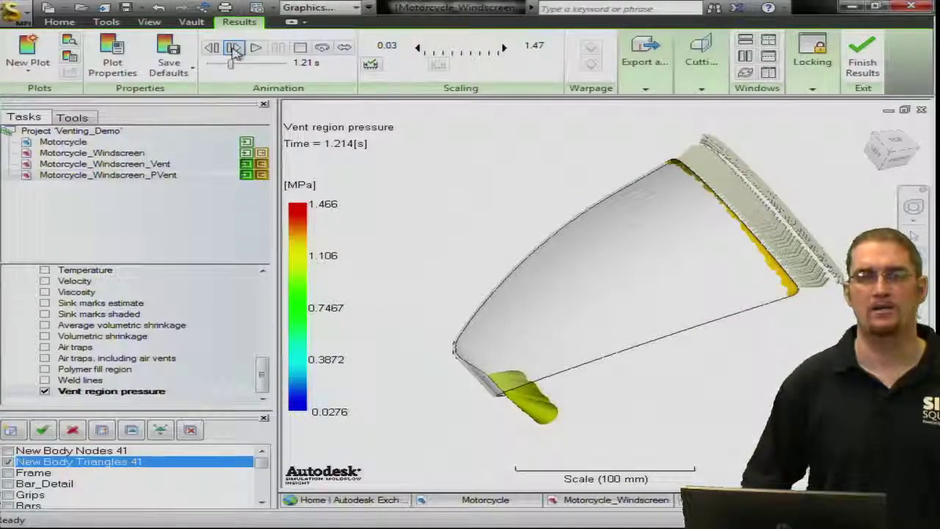
left_click(233, 49)
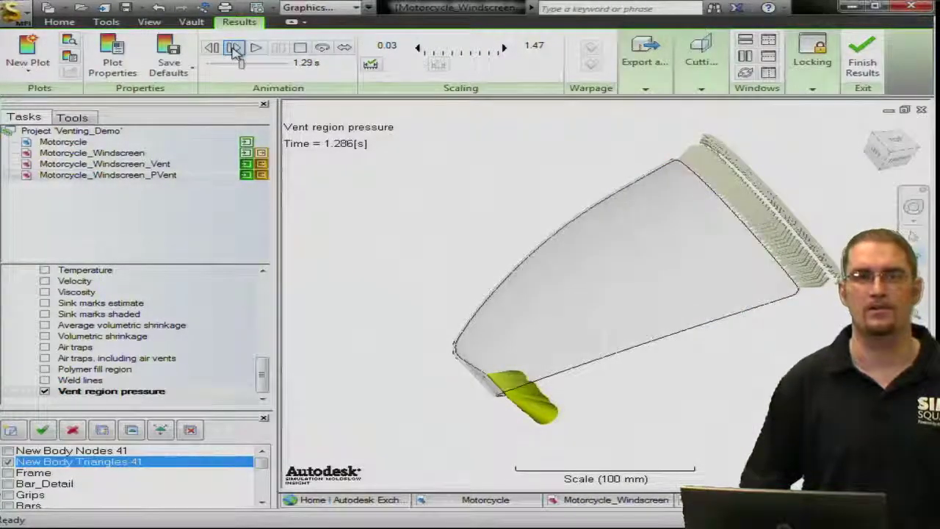